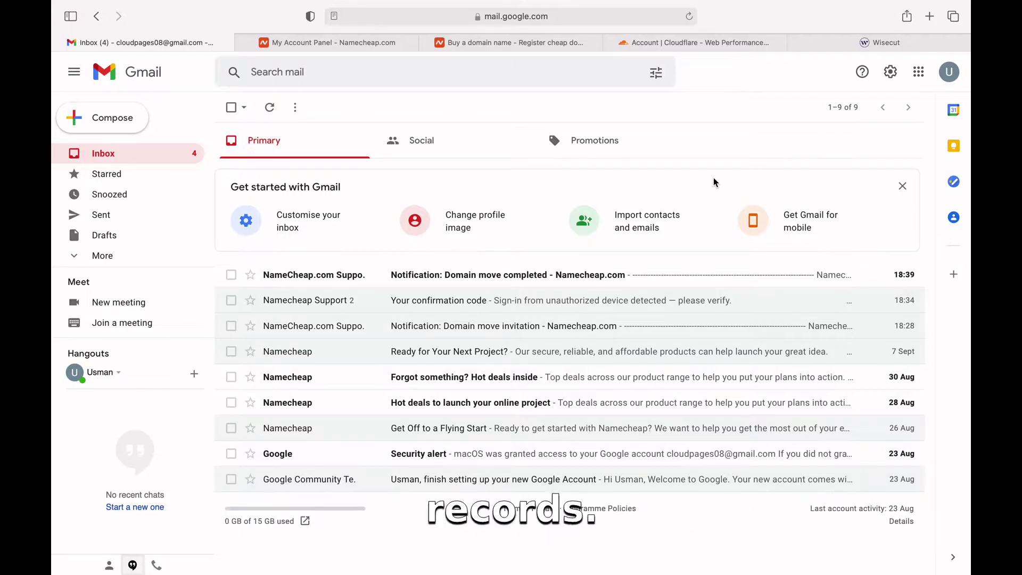
Search Namecheap for helloworld123.com and add it to the cart
{"action": "left_click", "coordinate": [523, 44]}
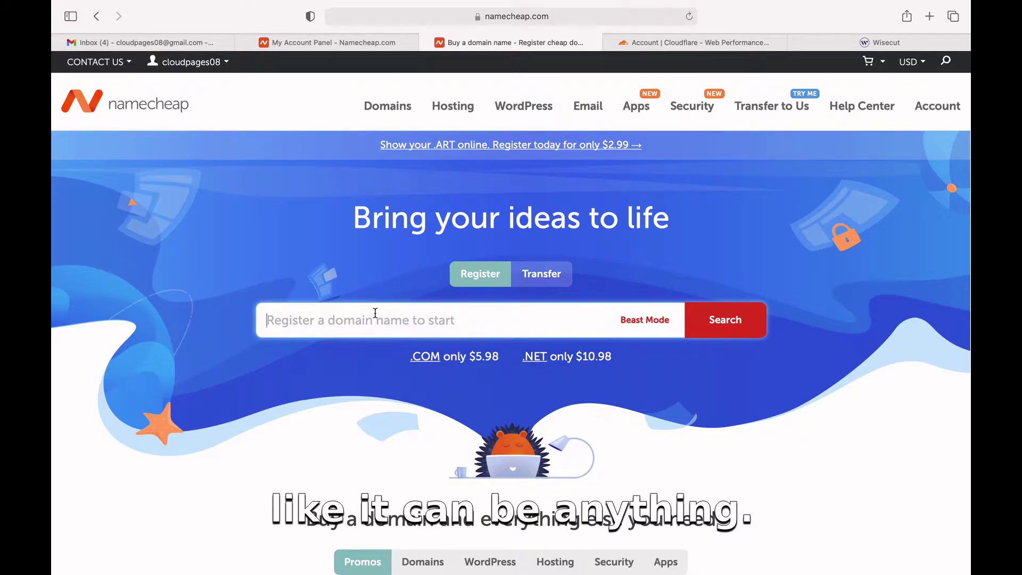
{"action": "type", "text": "hellow"}
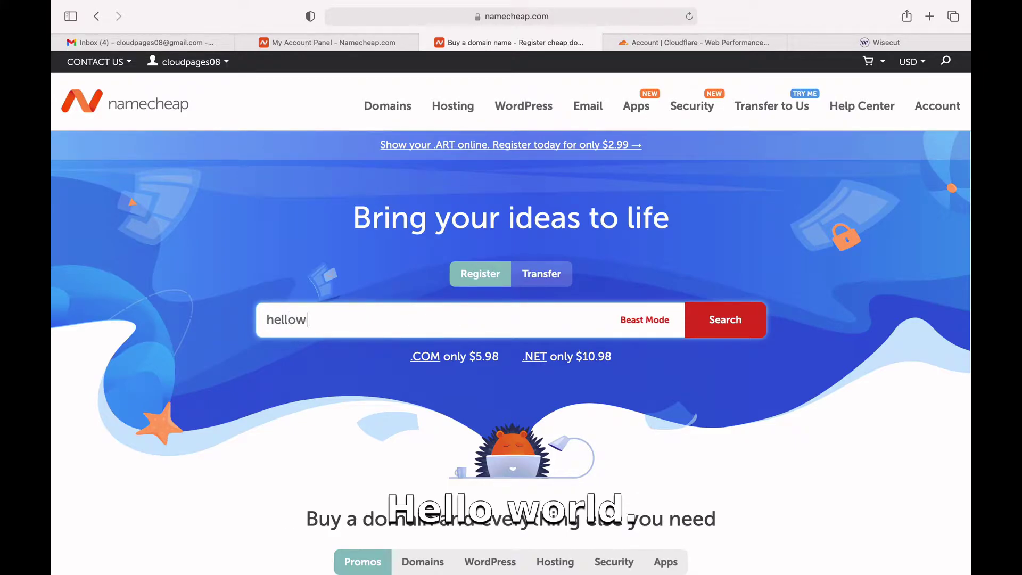
{"action": "type", "text": "orld123.com"}
{"action": "left_click", "coordinate": [733, 326]}
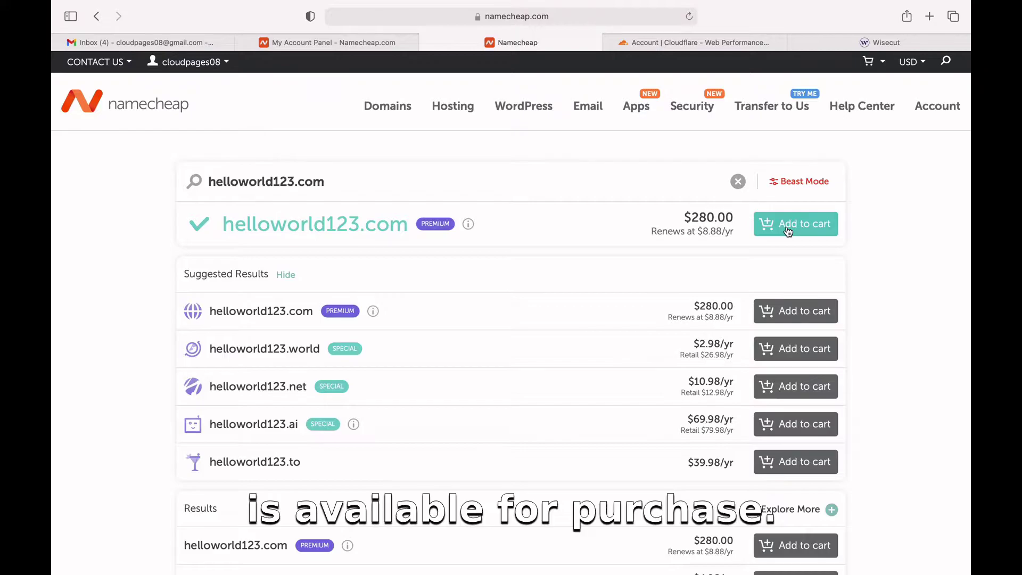
{"action": "left_click", "coordinate": [788, 227]}
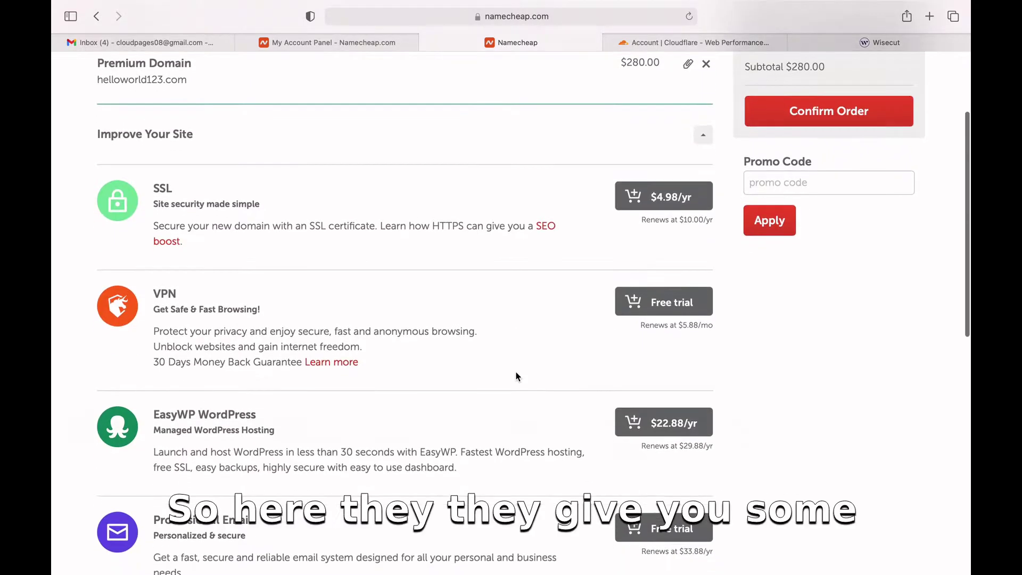
Confirm the order, review the $280.00 billing page, and return to the account dashboard
{"action": "scroll", "coordinate": [516, 373], "scroll_direction": "up", "scroll_amount": 2}
{"action": "scroll", "coordinate": [516, 376], "scroll_direction": "down", "scroll_amount": 2}
{"action": "scroll", "coordinate": [516, 376], "scroll_direction": "down", "scroll_amount": 10}
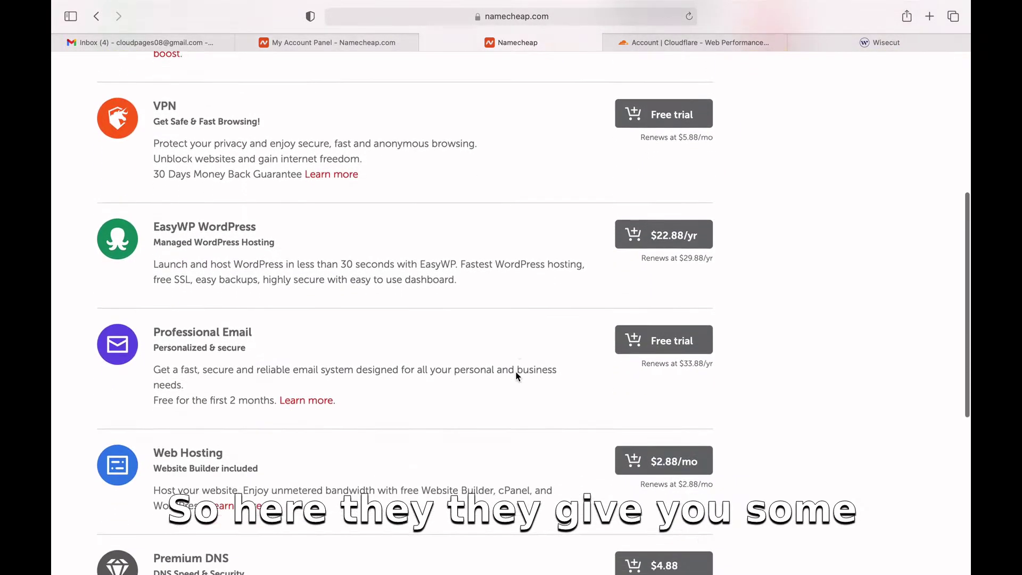
{"action": "scroll", "coordinate": [516, 376], "scroll_direction": "up", "scroll_amount": 15}
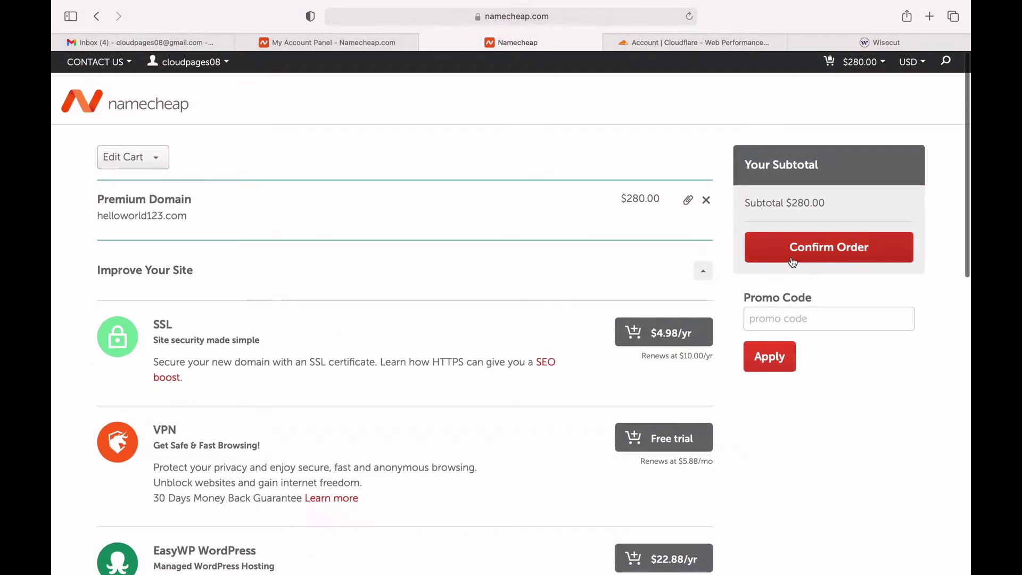
{"action": "left_click", "coordinate": [791, 260]}
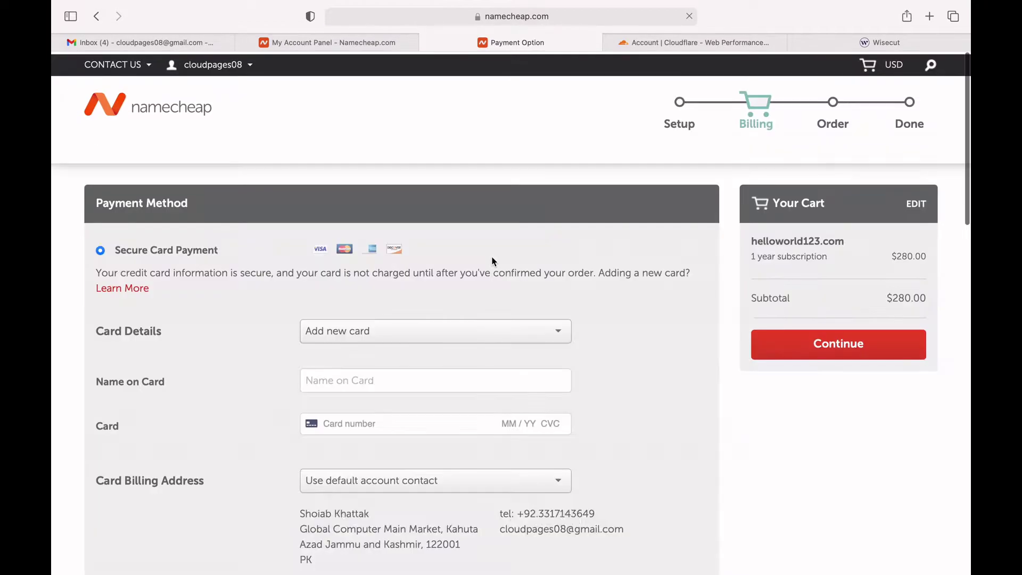
{"action": "scroll", "coordinate": [492, 262], "scroll_direction": "down", "scroll_amount": 3}
{"action": "scroll", "coordinate": [491, 258], "scroll_direction": "down", "scroll_amount": 5}
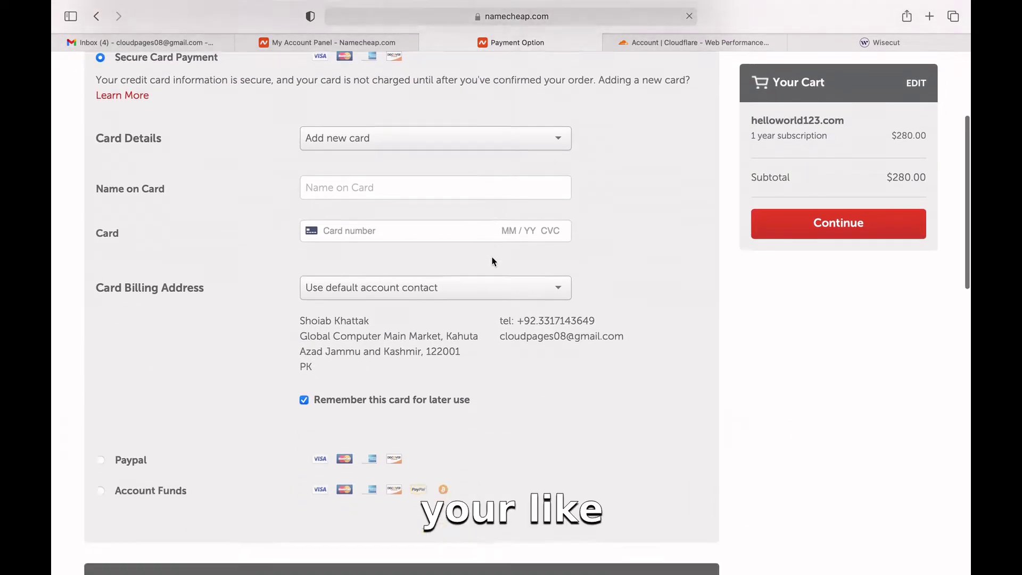
{"action": "scroll", "coordinate": [491, 257], "scroll_direction": "up", "scroll_amount": 7}
{"action": "scroll", "coordinate": [408, 374], "scroll_direction": "down", "scroll_amount": 10}
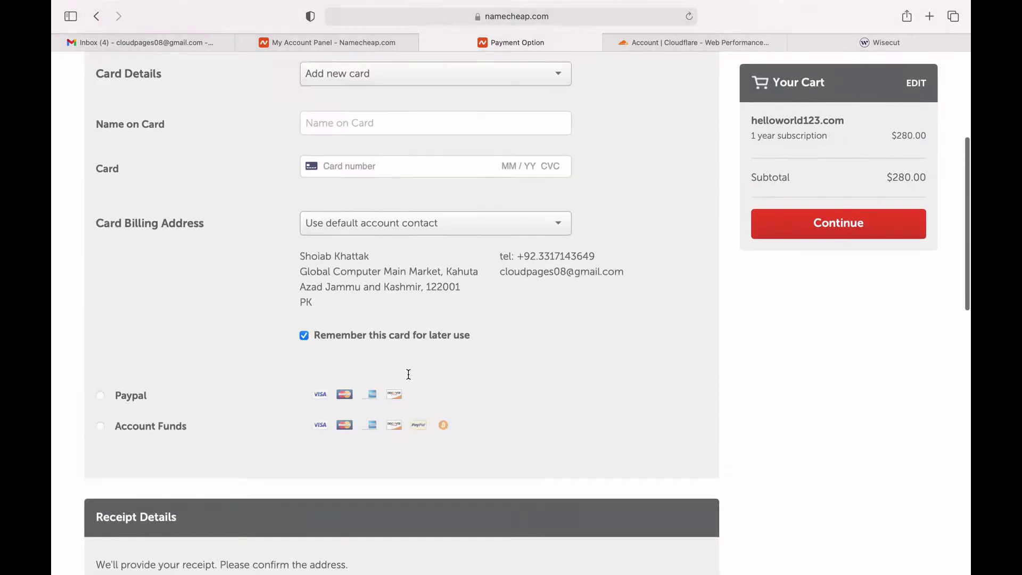
{"action": "scroll", "coordinate": [408, 374], "scroll_direction": "up", "scroll_amount": 8}
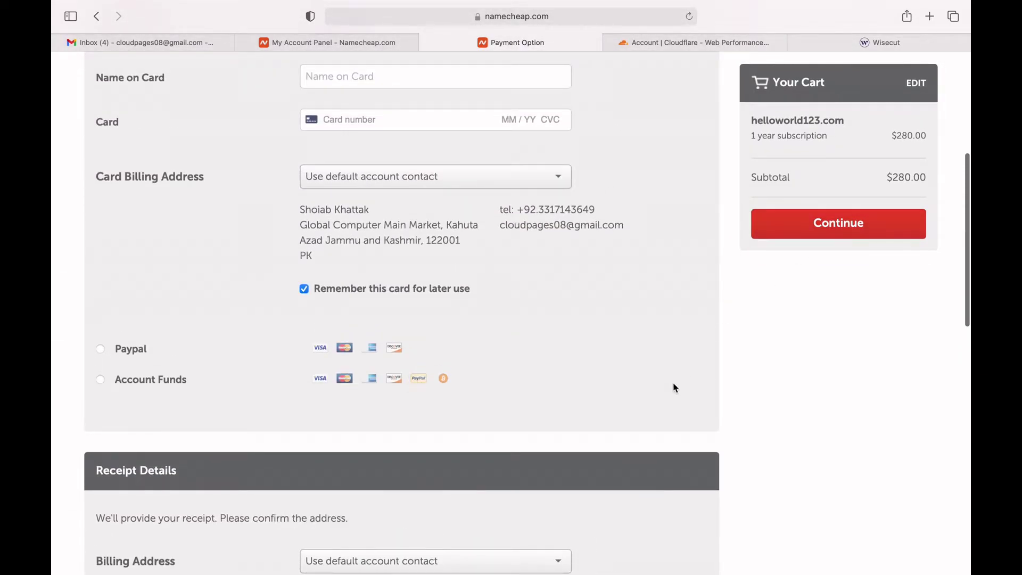
{"action": "scroll", "coordinate": [673, 388], "scroll_direction": "up", "scroll_amount": 5}
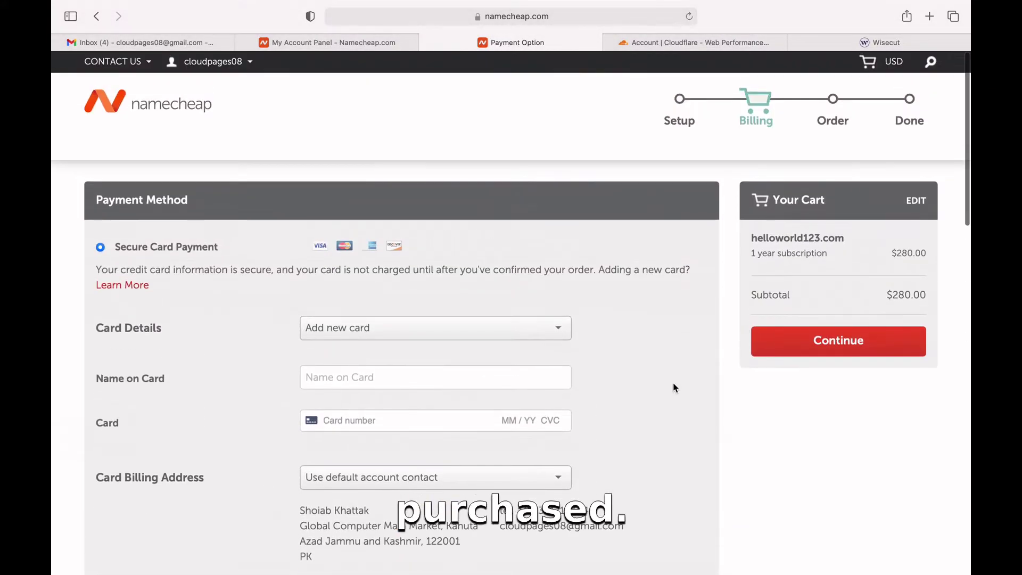
{"action": "left_click", "coordinate": [362, 45]}
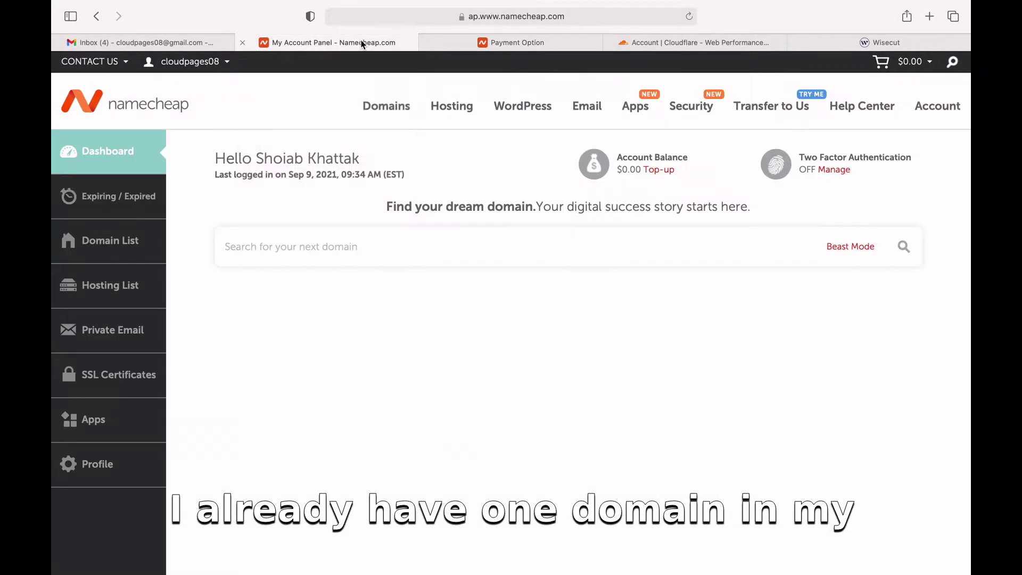
Open solveddoc.com from the Domain List and scroll to its two custom Cloudflare nameservers
{"action": "left_click", "coordinate": [108, 235]}
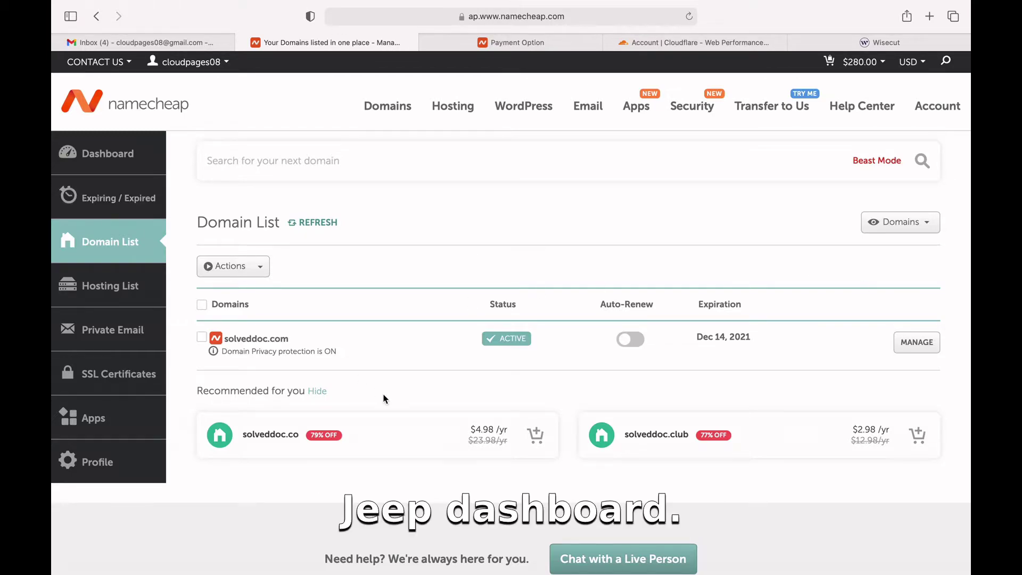
{"action": "left_click", "coordinate": [917, 344]}
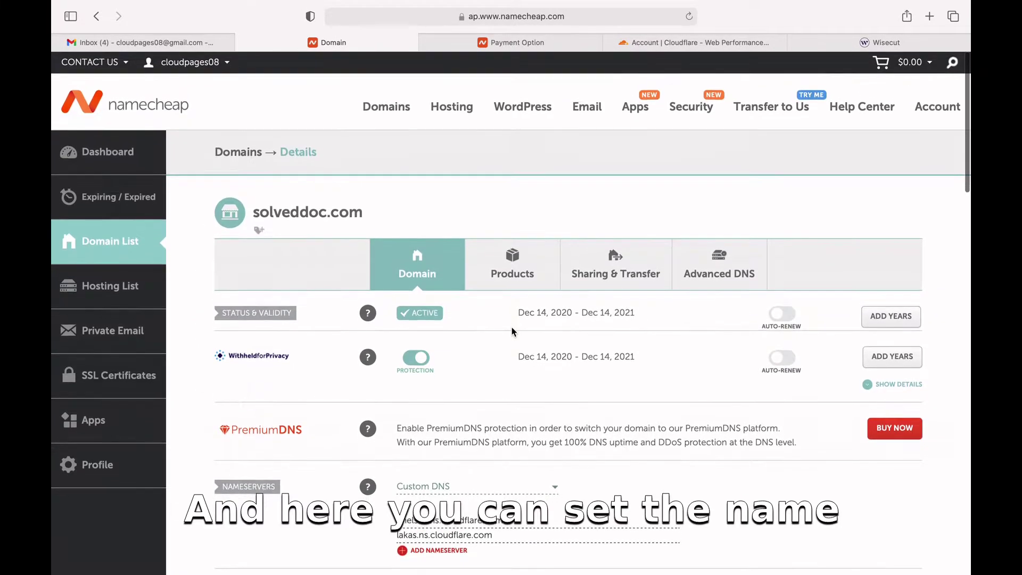
{"action": "scroll", "coordinate": [513, 331], "scroll_direction": "down", "scroll_amount": 3}
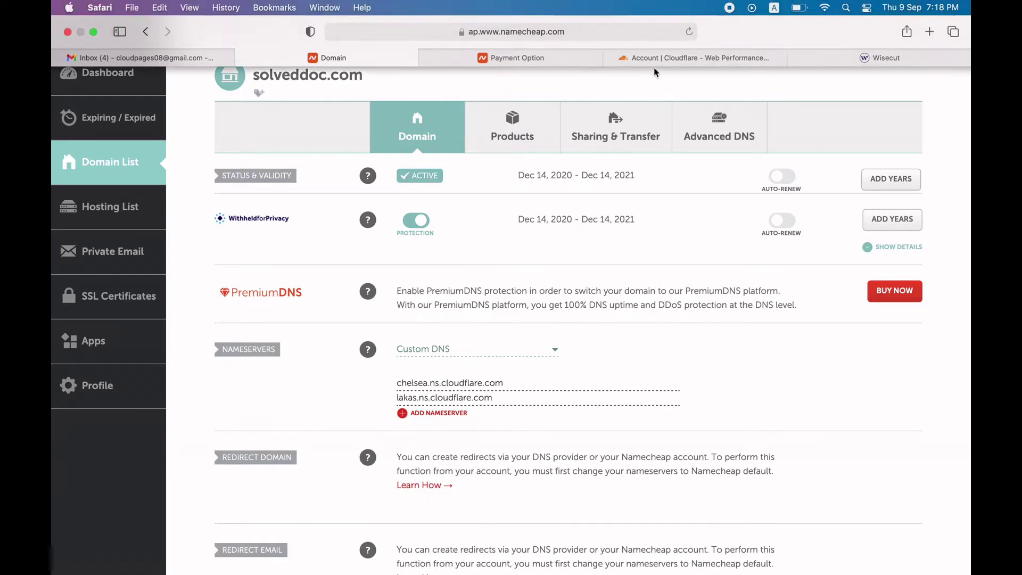
Add solveddoc.com as a new site in the Cloudflare dashboard
{"action": "left_click_drag", "start_coordinate": [655, 68], "coordinate": [484, 50]}
{"action": "scroll", "coordinate": [303, 185], "scroll_direction": "down", "scroll_amount": 5}
{"action": "scroll", "coordinate": [304, 185], "scroll_direction": "up", "scroll_amount": 5}
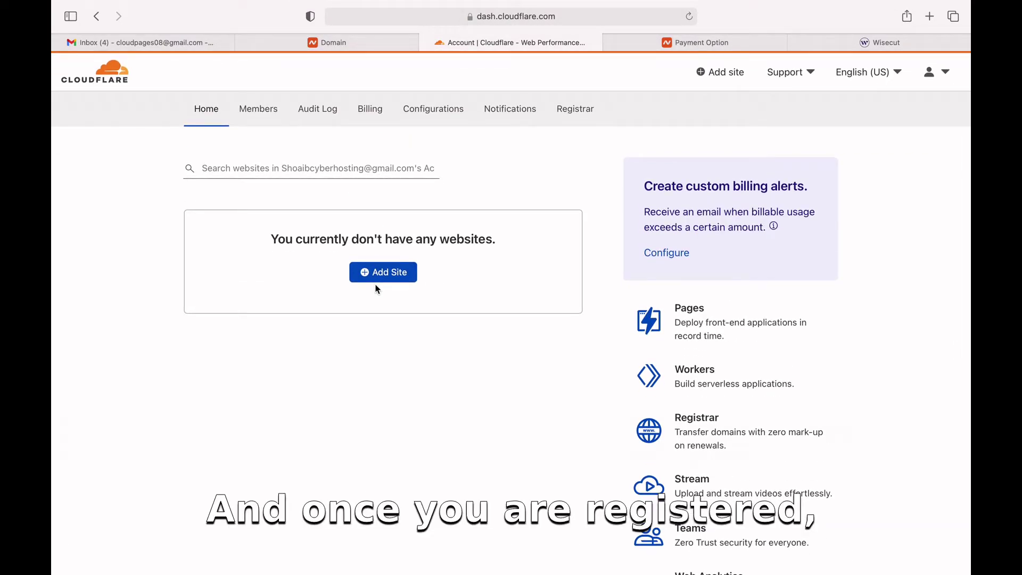
{"action": "left_click", "coordinate": [387, 276]}
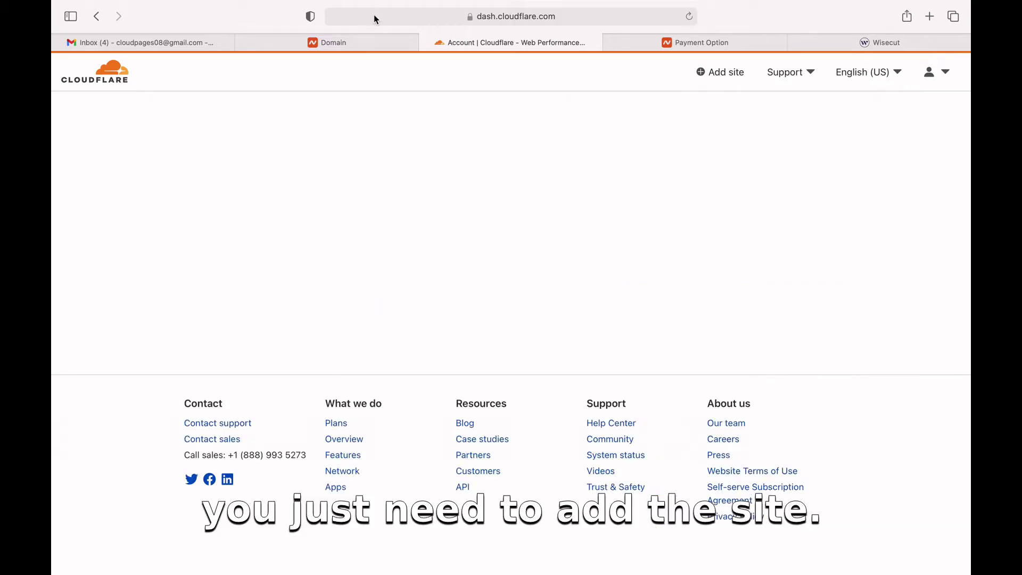
{"action": "left_click", "coordinate": [366, 37]}
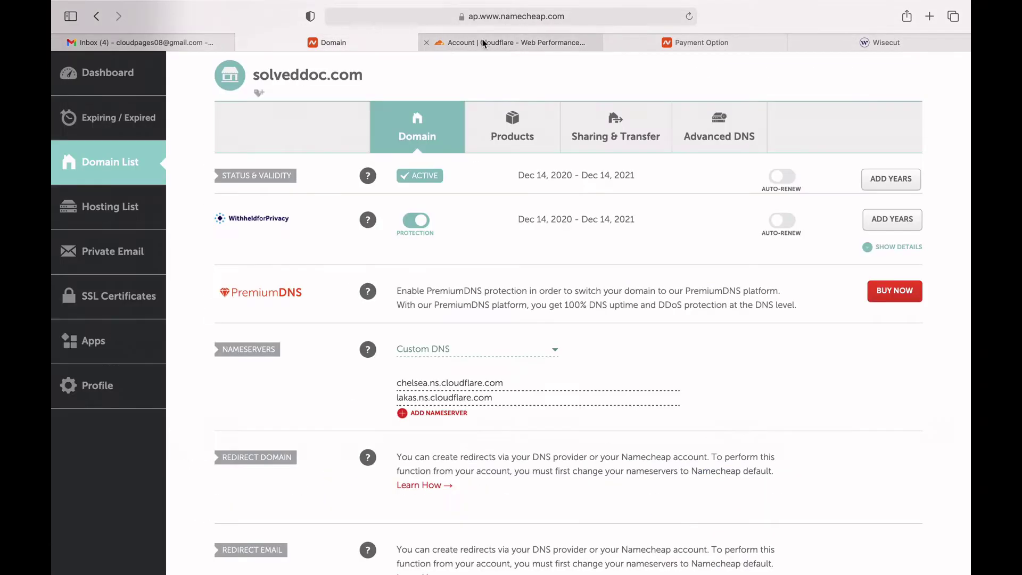
{"action": "left_click", "coordinate": [484, 43]}
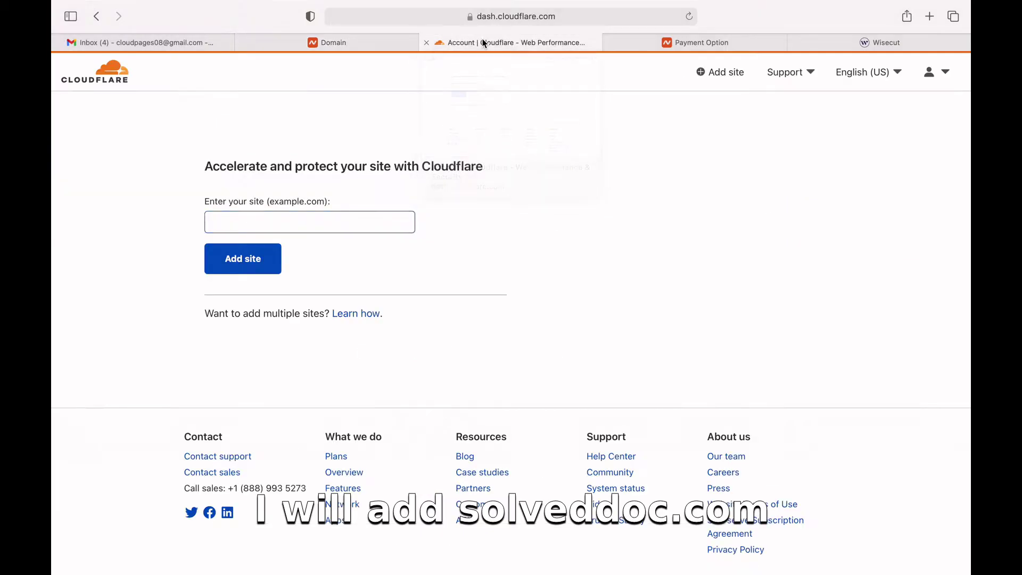
{"action": "type", "text": "solveddoc.com"}
{"action": "left_click", "coordinate": [237, 260]}
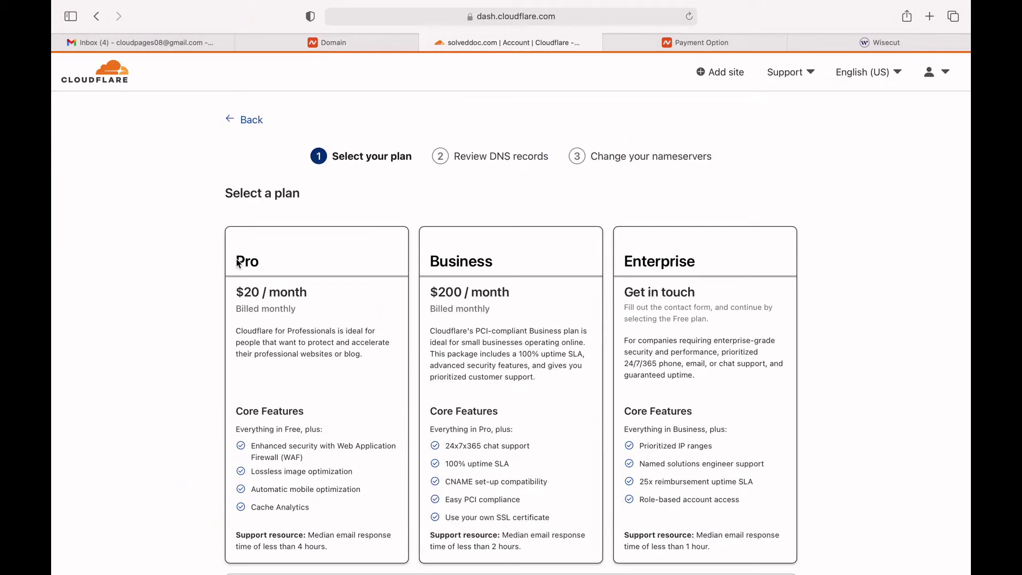
Choose the Free plan and review the seven scanned A, CNAME and TXT records
{"action": "scroll", "coordinate": [237, 262], "scroll_direction": "down", "scroll_amount": 3}
{"action": "scroll", "coordinate": [238, 262], "scroll_direction": "down", "scroll_amount": 3}
{"action": "left_click", "coordinate": [282, 319]}
{"action": "left_click", "coordinate": [246, 439]}
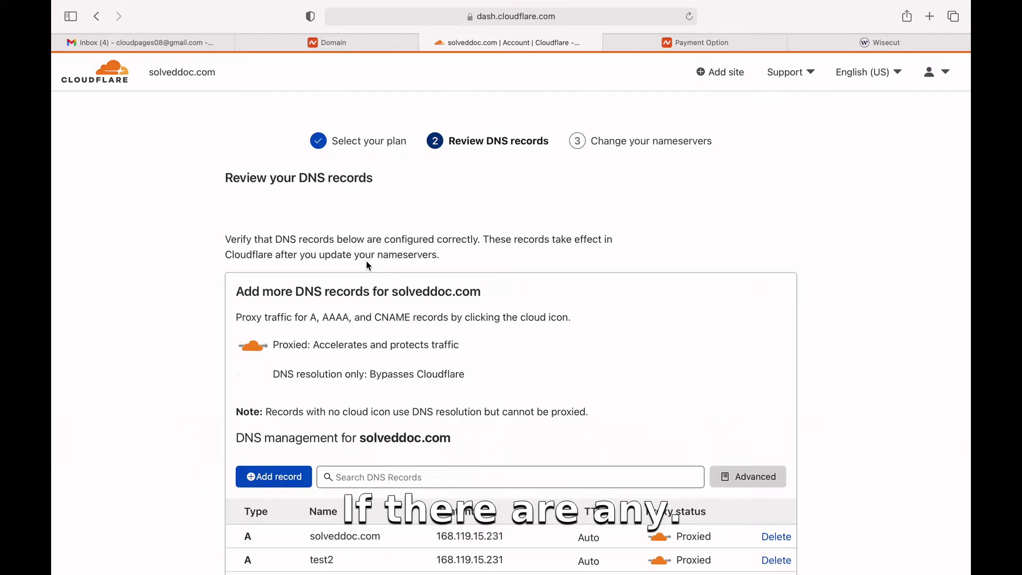
{"action": "scroll", "coordinate": [367, 262], "scroll_direction": "down", "scroll_amount": 6}
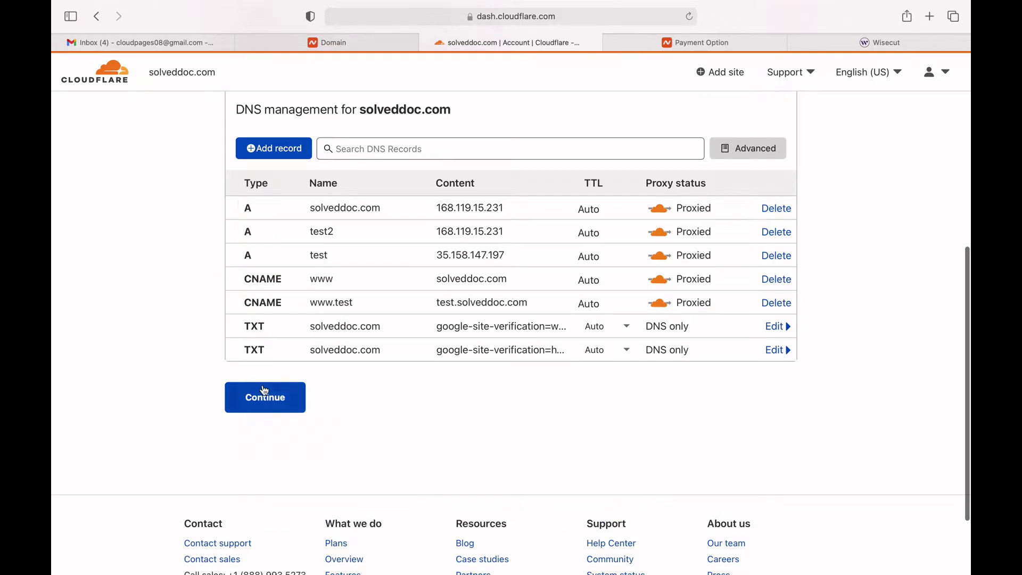
Replace Namecheap's chelsea nameserver with kristin.ns.cloudflare.com copied from Cloudflare
{"action": "left_click", "coordinate": [261, 410]}
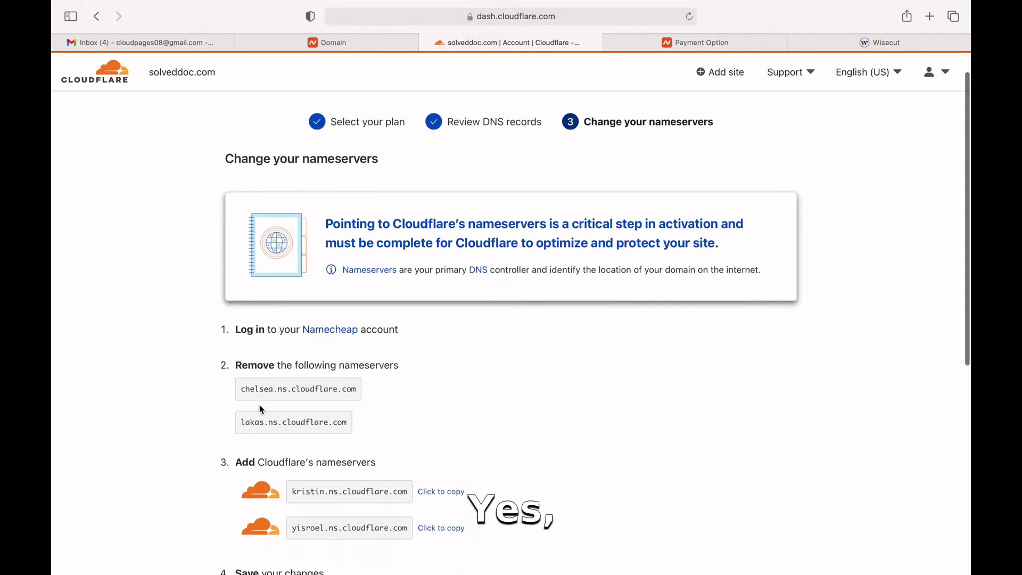
{"action": "scroll", "coordinate": [261, 409], "scroll_direction": "down", "scroll_amount": 2}
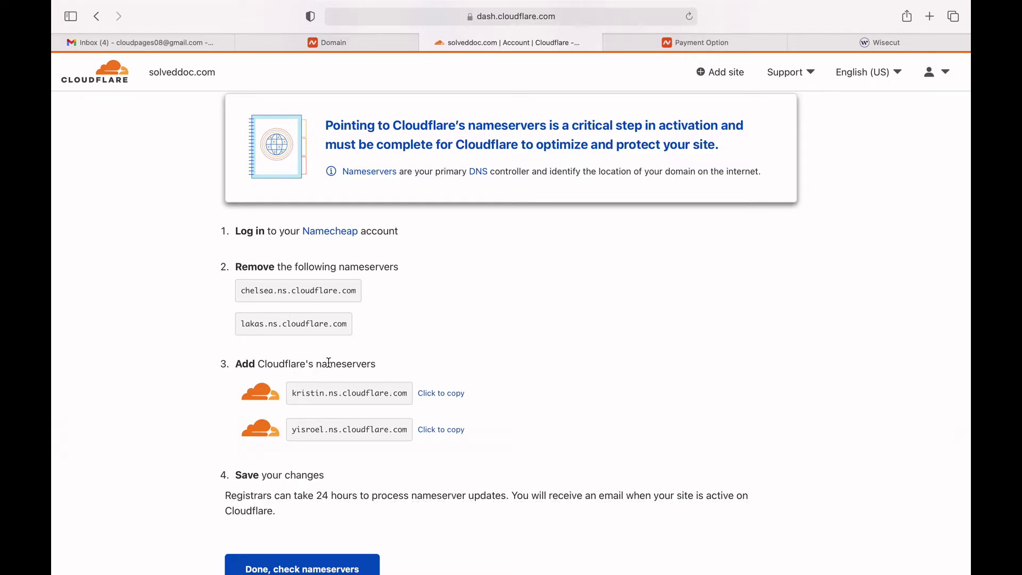
{"action": "scroll", "coordinate": [330, 362], "scroll_direction": "down", "scroll_amount": 3}
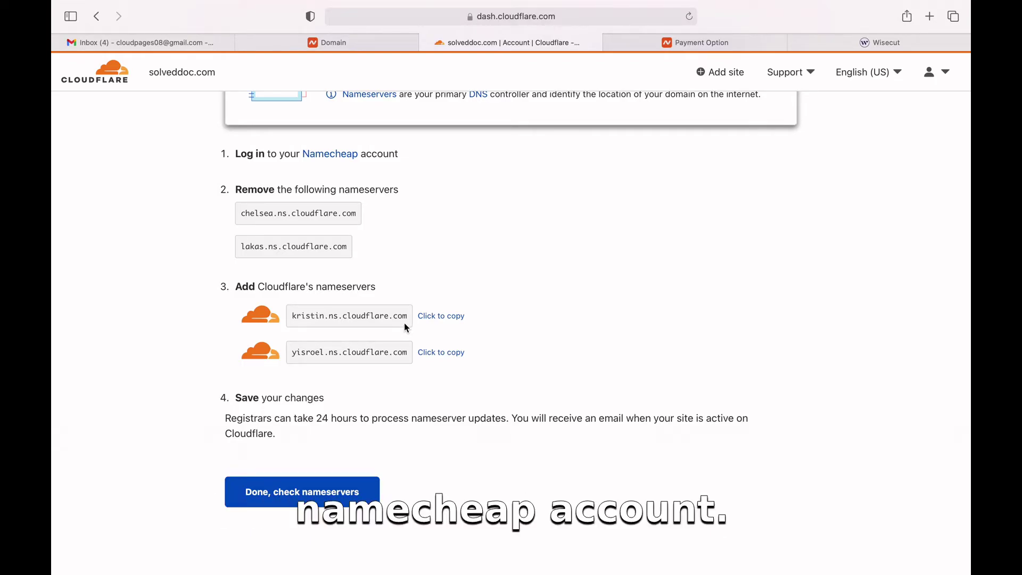
{"action": "left_click", "coordinate": [434, 320]}
{"action": "left_click", "coordinate": [357, 46]}
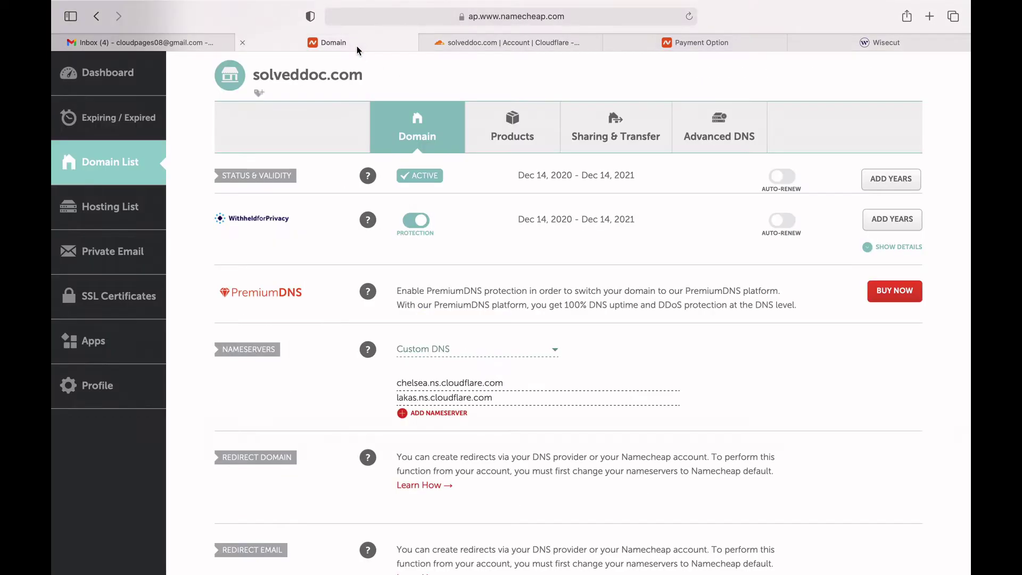
{"action": "triple_click", "coordinate": [450, 383]}
{"action": "key", "text": "super+v"}
Replace the lakas nameserver with yisroel.ns.cloudflare.com copied from Cloudflare
{"action": "left_click", "coordinate": [536, 41]}
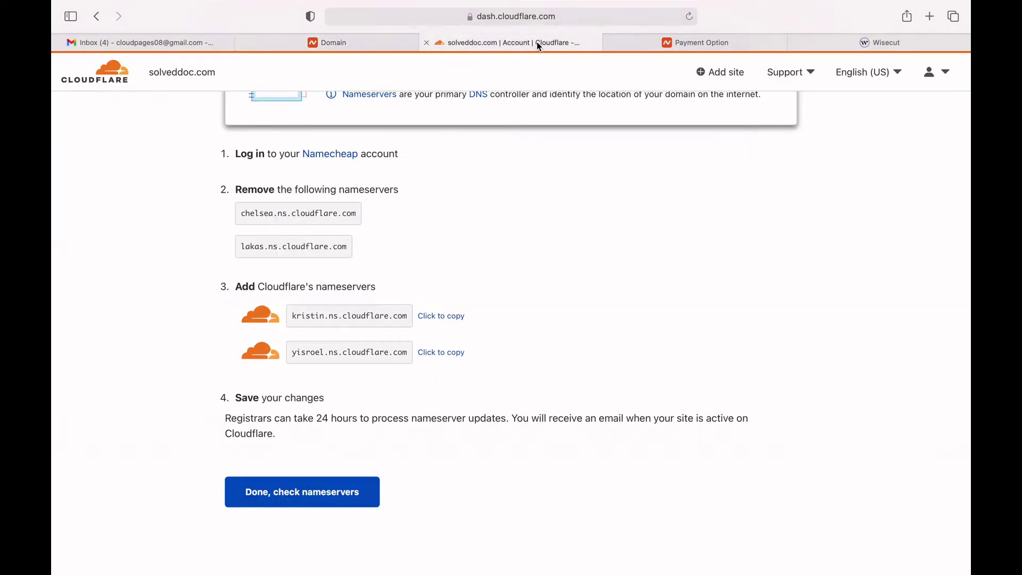
{"action": "left_click", "coordinate": [439, 357]}
{"action": "left_click", "coordinate": [327, 43]}
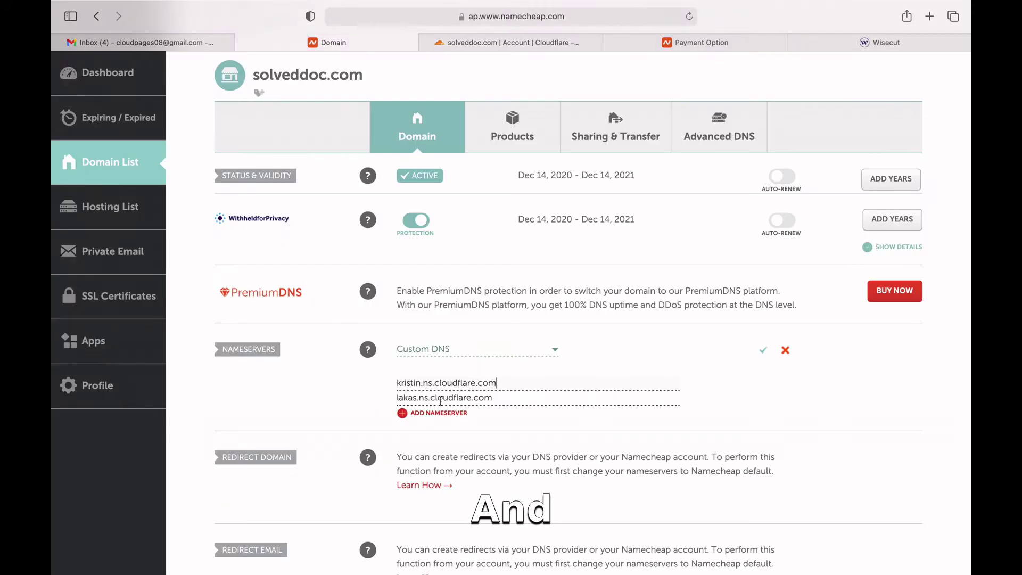
{"action": "triple_click", "coordinate": [447, 398]}
{"action": "key", "text": "super+v"}
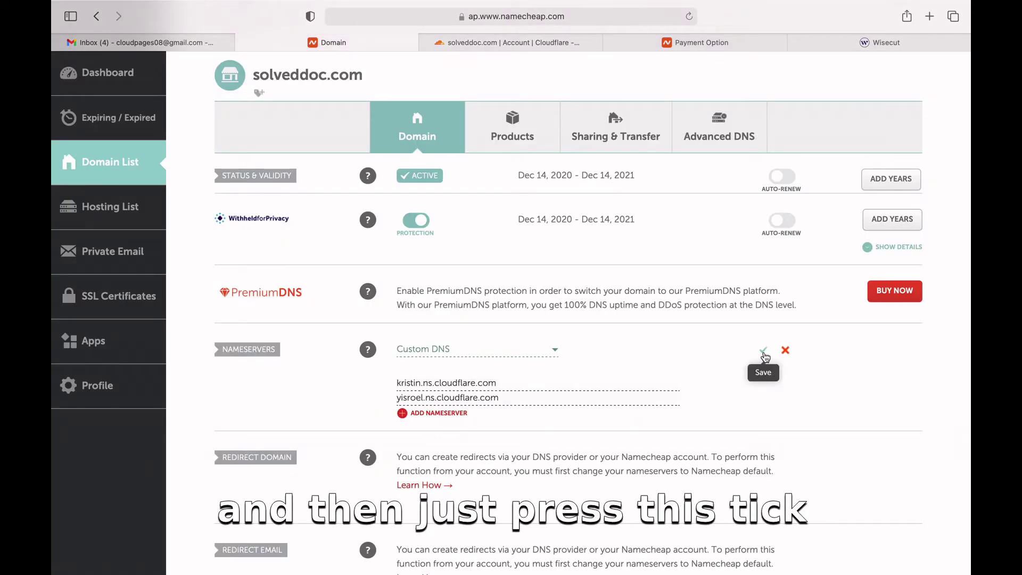
{"action": "left_click", "coordinate": [554, 42]}
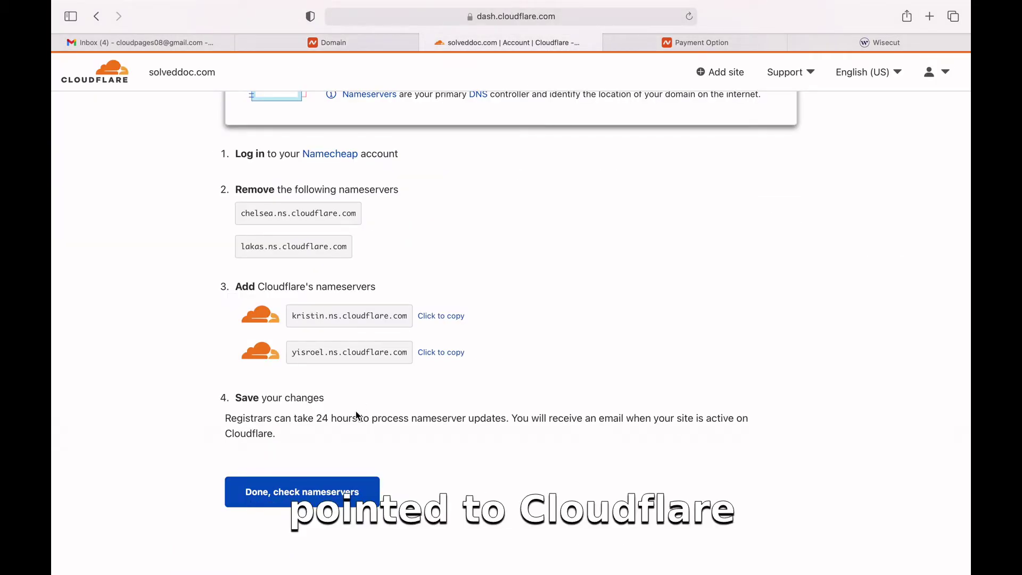
Mark nameservers done, skip the quick start, and open the A record (168.119.15.231) for editing
{"action": "left_click", "coordinate": [322, 491]}
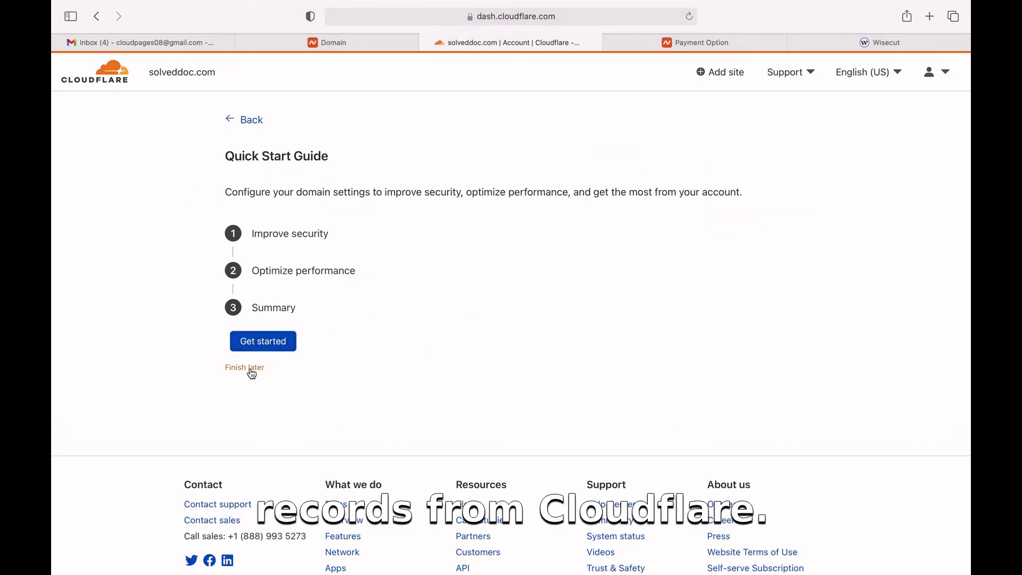
{"action": "left_click", "coordinate": [248, 370]}
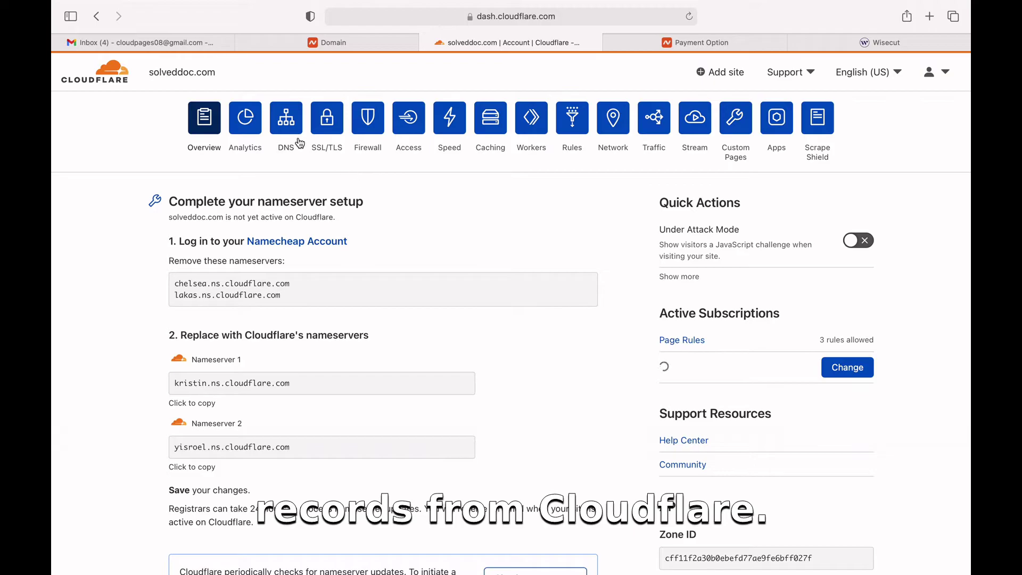
{"action": "left_click", "coordinate": [293, 134]}
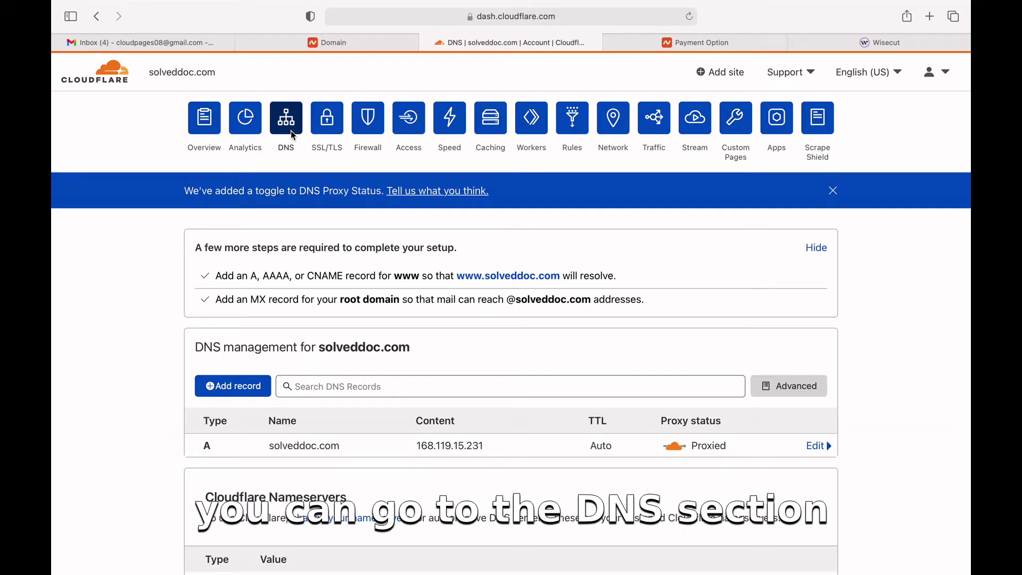
{"action": "scroll", "coordinate": [292, 134], "scroll_direction": "down", "scroll_amount": 5}
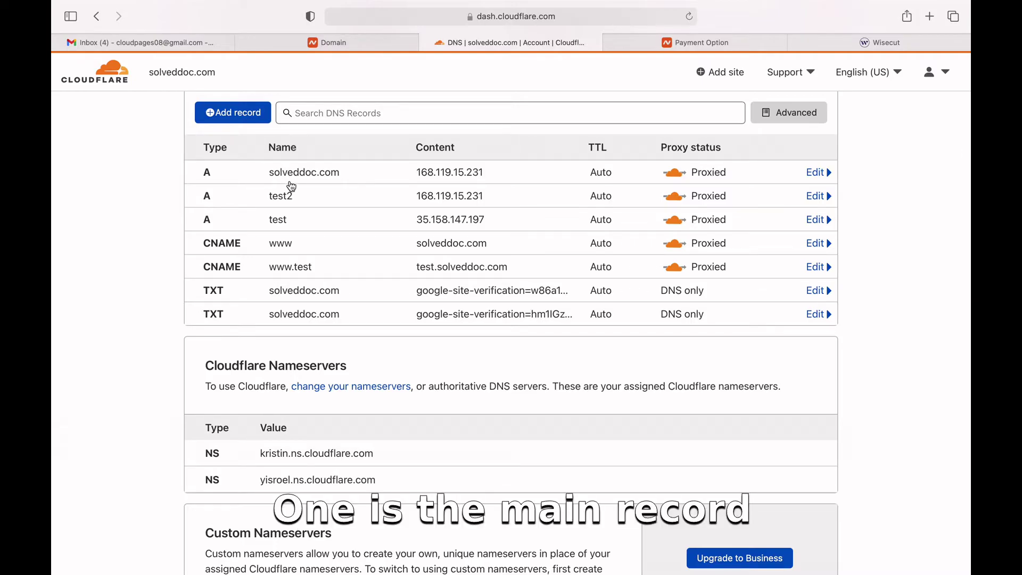
{"action": "left_click", "coordinate": [469, 181]}
{"action": "left_click", "coordinate": [477, 216]}
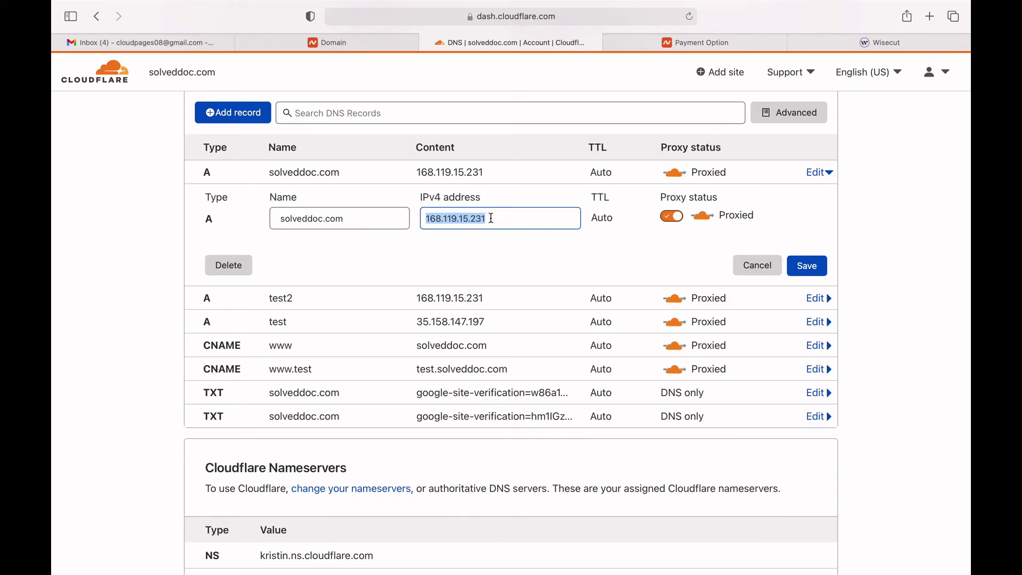
Save the A record unchanged and open the www CNAME record targeting solveddoc.com
{"action": "left_click", "coordinate": [789, 268]}
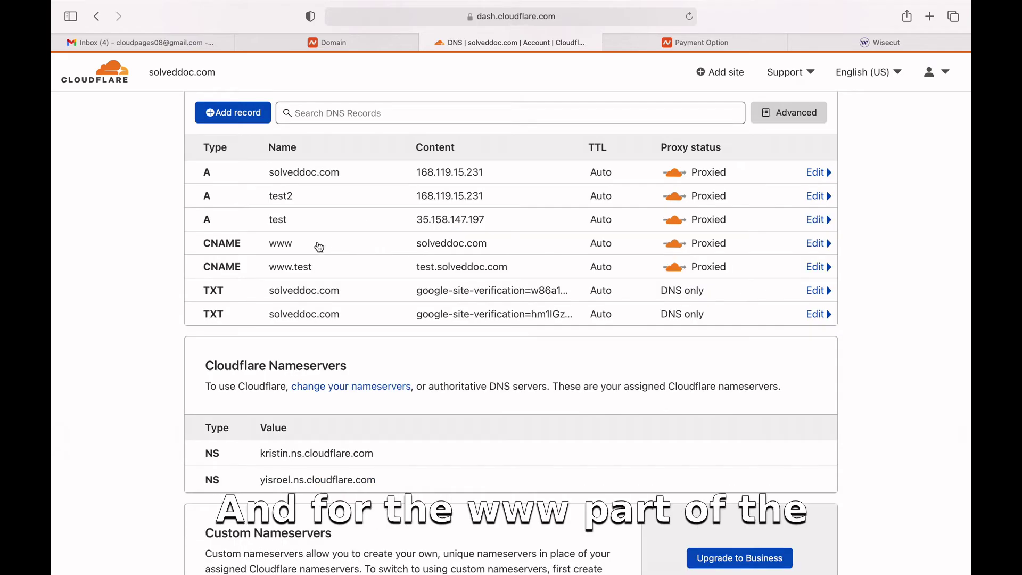
{"action": "left_click", "coordinate": [281, 249]}
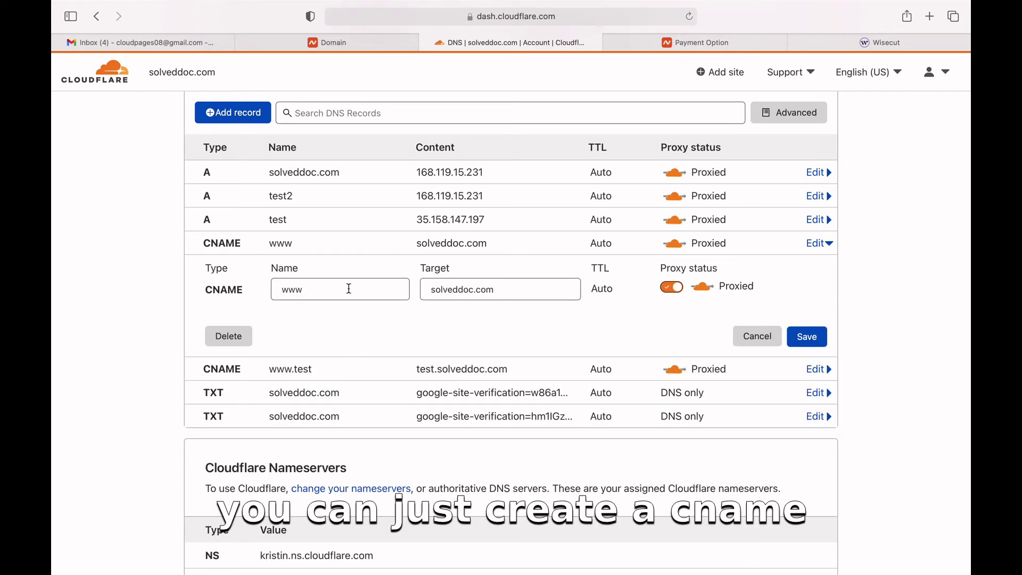
{"action": "triple_click", "coordinate": [479, 299]}
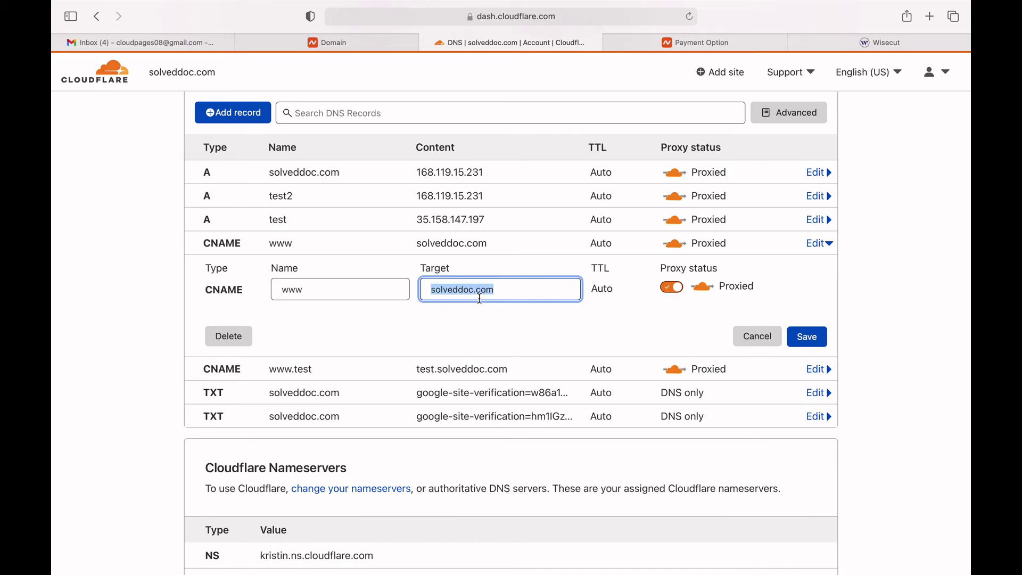
{"action": "left_click", "coordinate": [759, 349]}
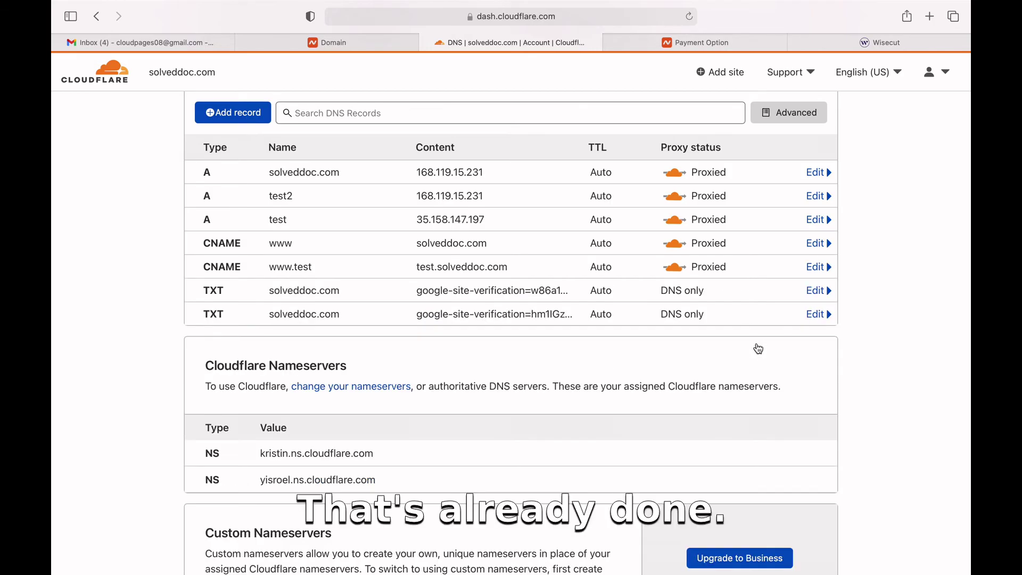
{"action": "left_click", "coordinate": [442, 247]}
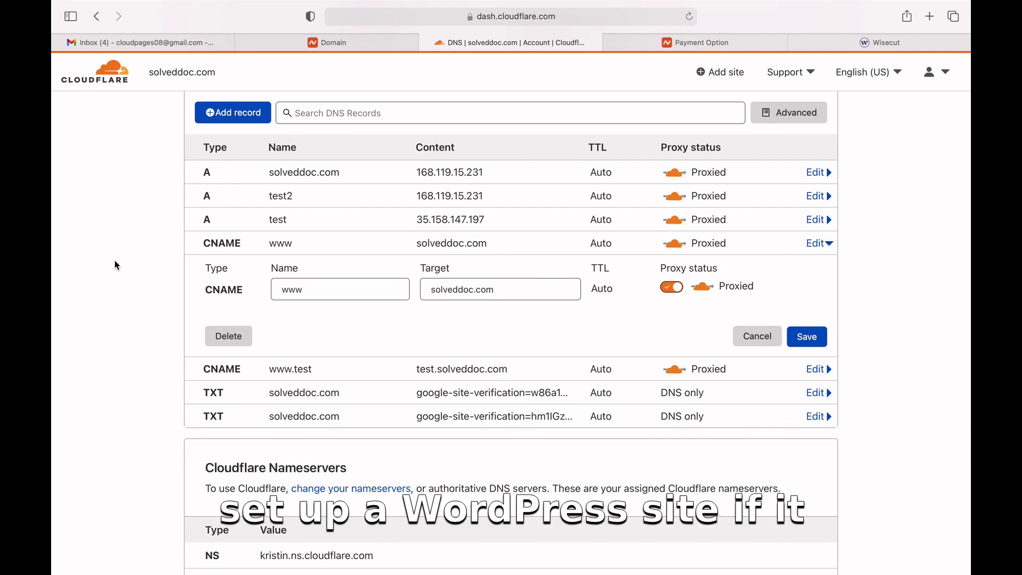
{"action": "mouse_move", "coordinate": [351, 2]}
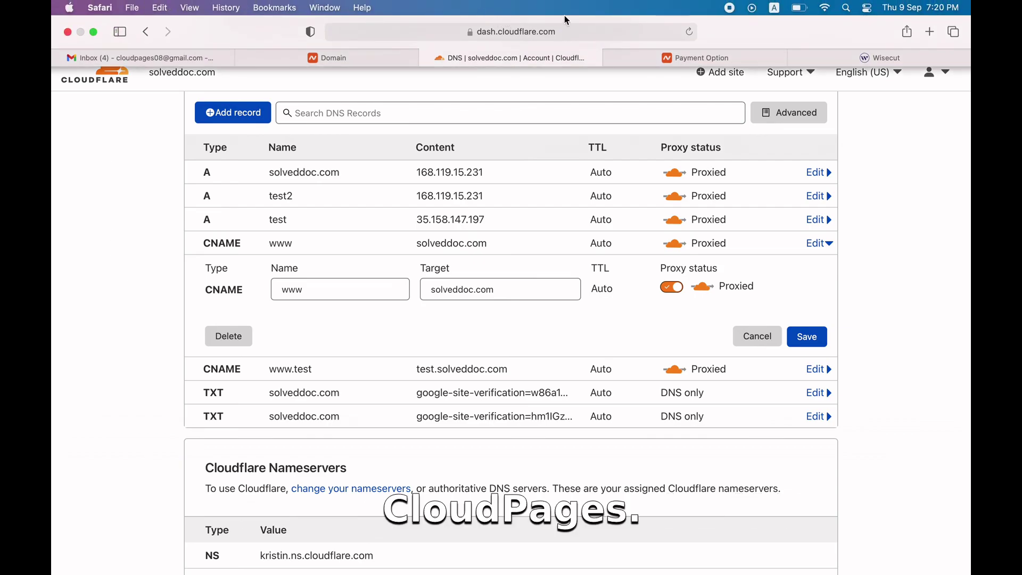